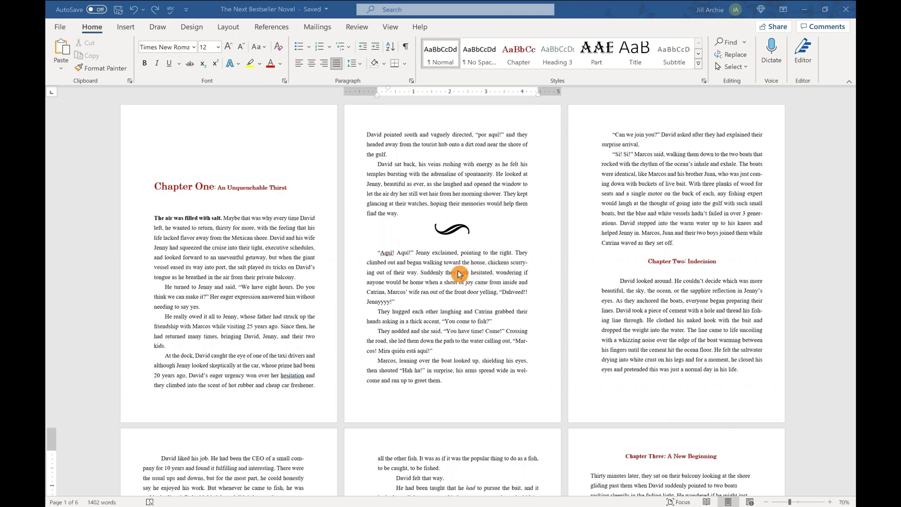
Insert a Plain Number 3 page number at the top right of the pages
{"action": "left_click", "coordinate": [126, 28]}
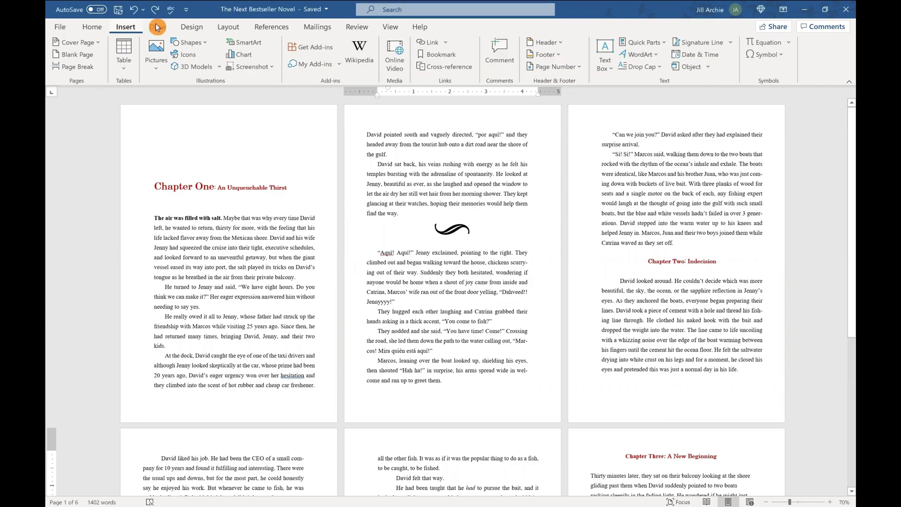
{"action": "left_click", "coordinate": [574, 69]}
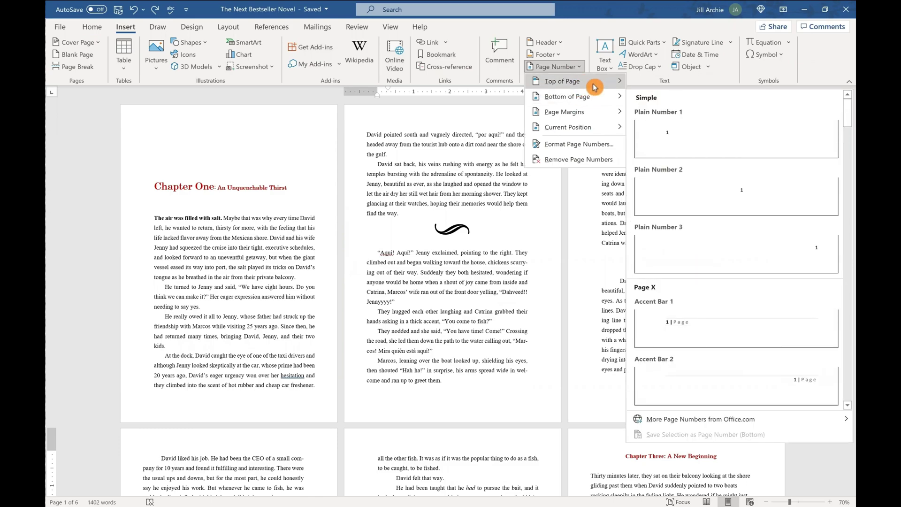
{"action": "mouse_move", "coordinate": [595, 87]}
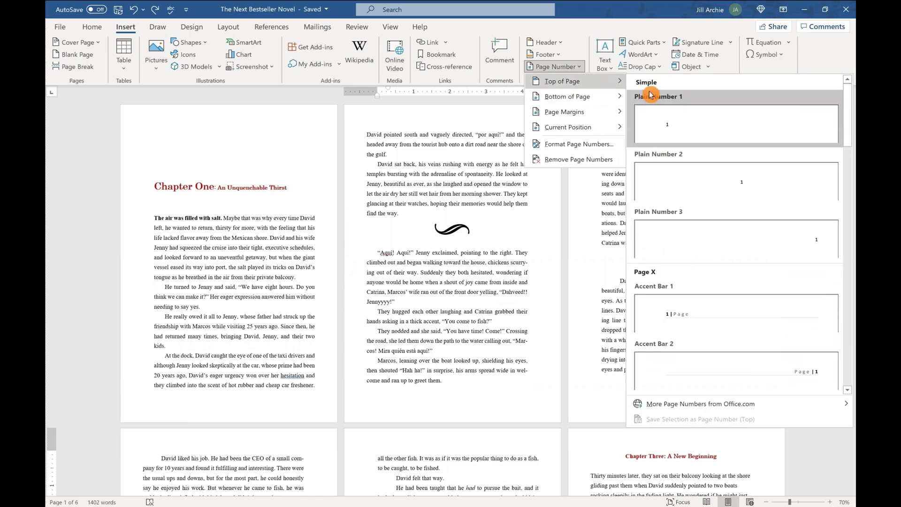
{"action": "left_click", "coordinate": [771, 232]}
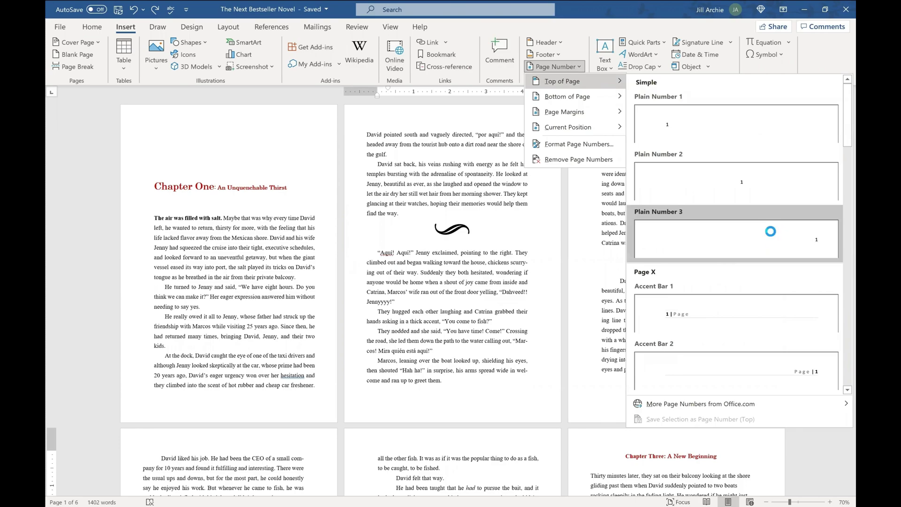
Try Header from Top distances up to 1.2", then set it back to 0.5"
{"action": "scroll", "coordinate": [553, 258], "scroll_direction": "up", "scroll_amount": 2}
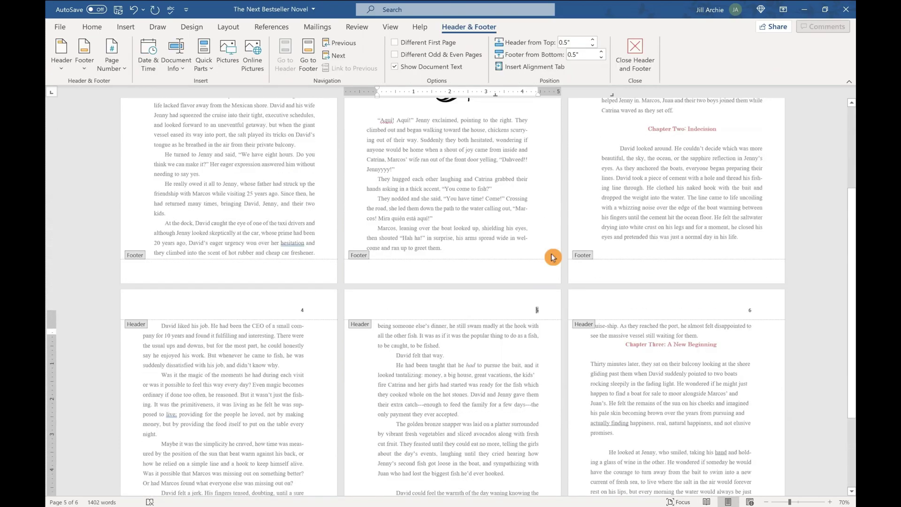
{"action": "scroll", "coordinate": [553, 258], "scroll_direction": "up", "scroll_amount": 3}
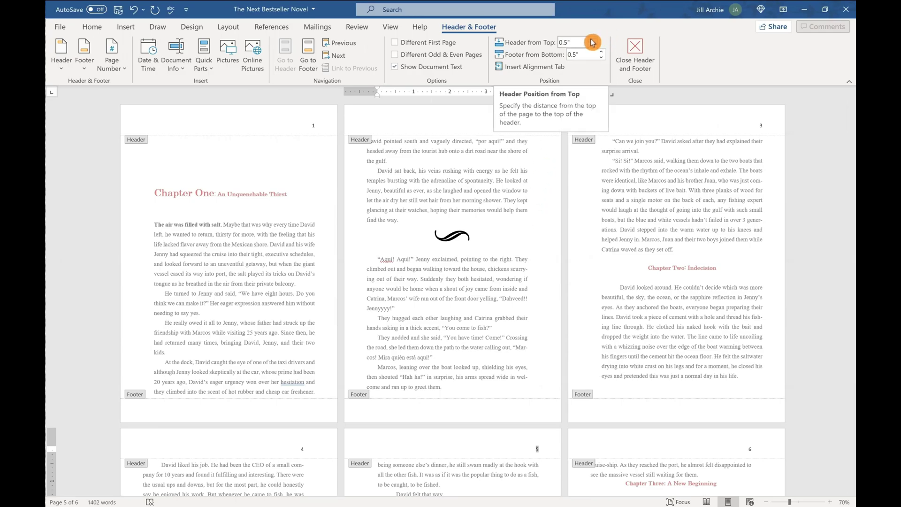
{"action": "scroll", "coordinate": [592, 42], "scroll_direction": "up", "scroll_amount": 5}
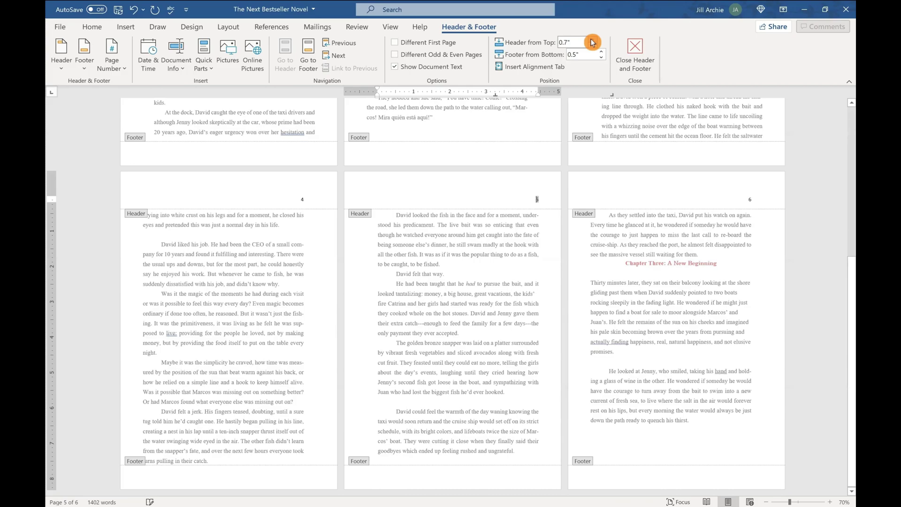
{"action": "scroll", "coordinate": [592, 42], "scroll_direction": "up", "scroll_amount": 2}
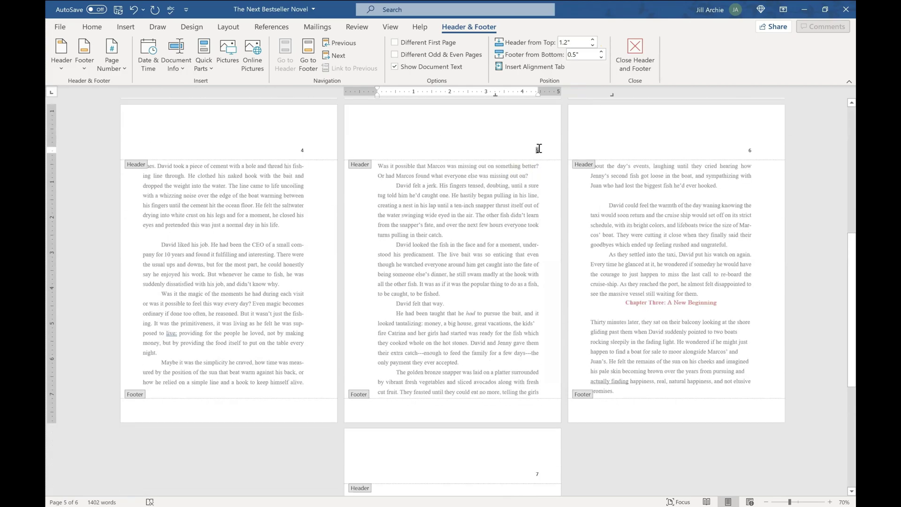
{"action": "scroll", "coordinate": [593, 47], "scroll_direction": "down", "scroll_amount": 5}
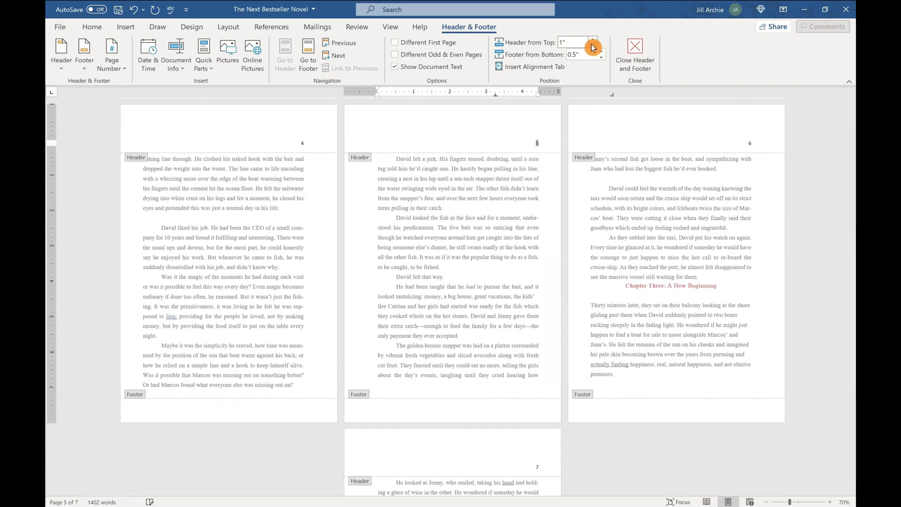
{"action": "scroll", "coordinate": [592, 47], "scroll_direction": "down", "scroll_amount": 2}
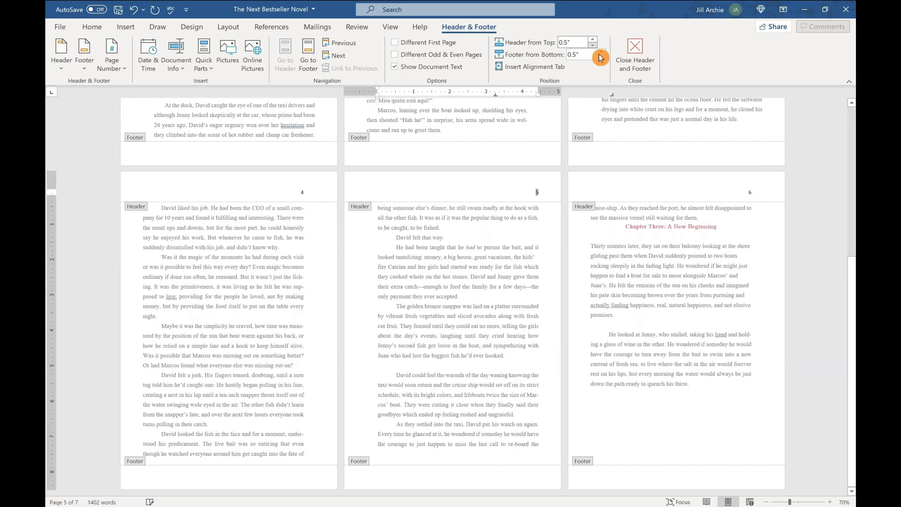
Leave header editing, then reopen the header from page 2's top margin
{"action": "left_click", "coordinate": [638, 61]}
{"action": "scroll", "coordinate": [520, 293], "scroll_direction": "up", "scroll_amount": 10}
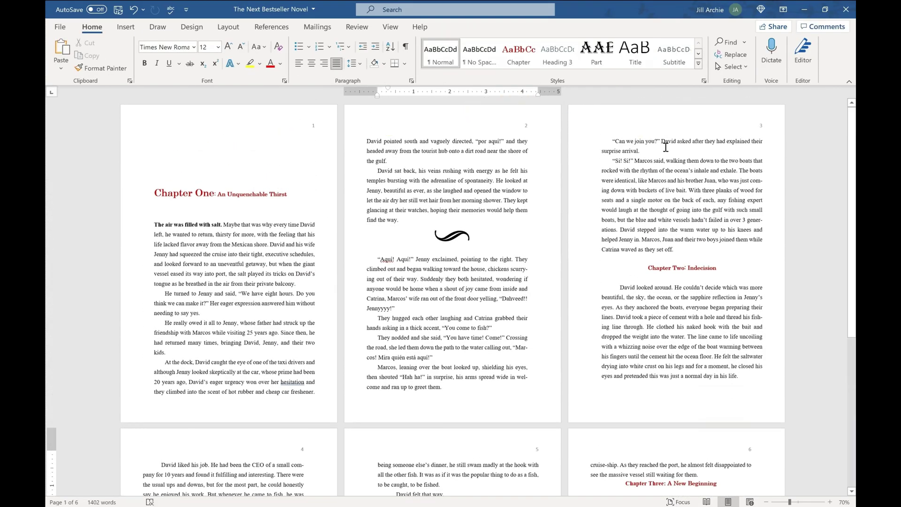
{"action": "left_click", "coordinate": [538, 126]}
{"action": "left_click", "coordinate": [528, 127]}
{"action": "double_click", "coordinate": [395, 123]}
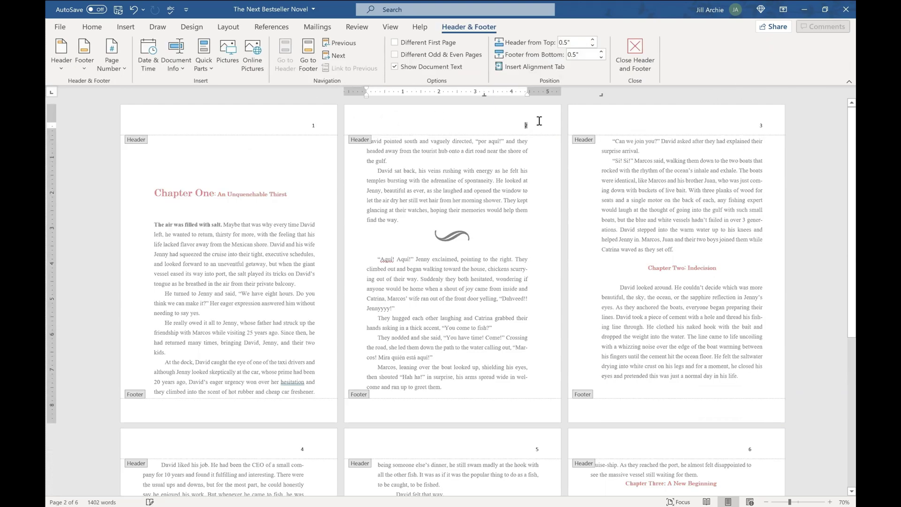
Enable Different Odd & Even Pages and put Plain Number 1 at top left on even pages
{"action": "left_click", "coordinate": [396, 54]}
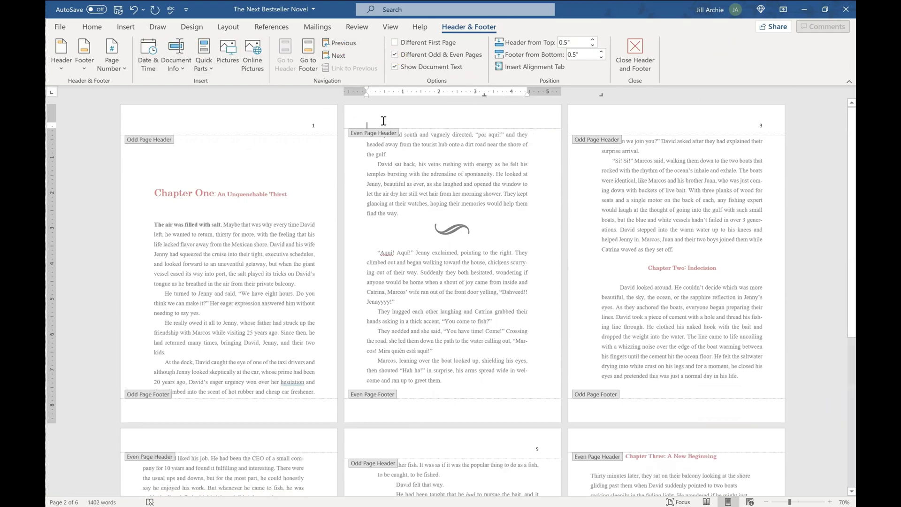
{"action": "left_click", "coordinate": [124, 28]}
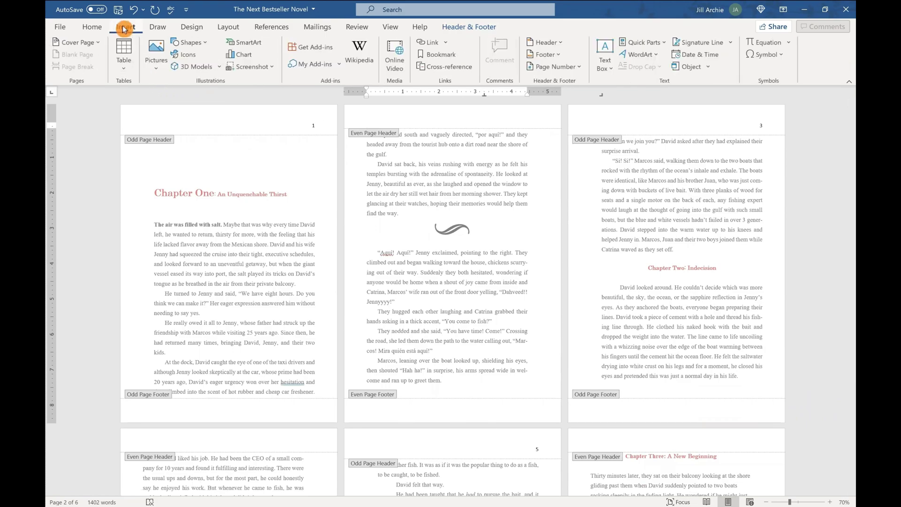
{"action": "left_click", "coordinate": [569, 70]}
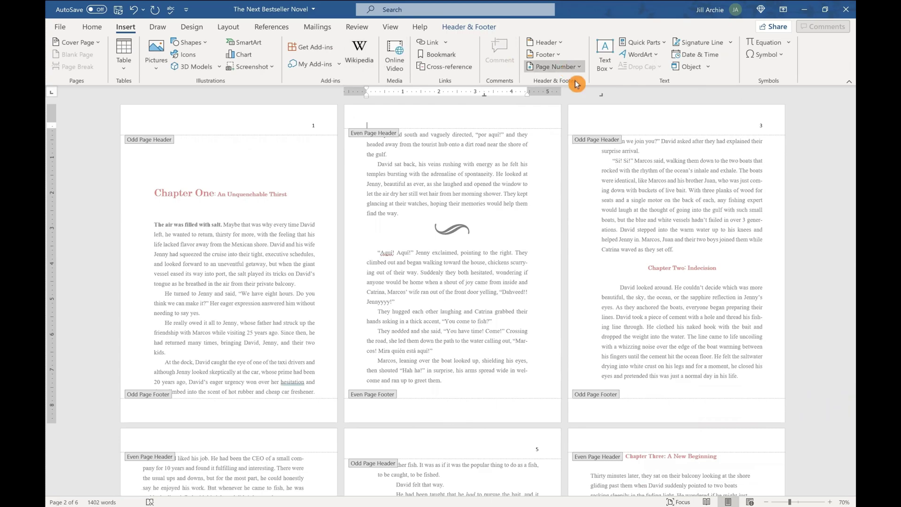
{"action": "mouse_move", "coordinate": [571, 82]}
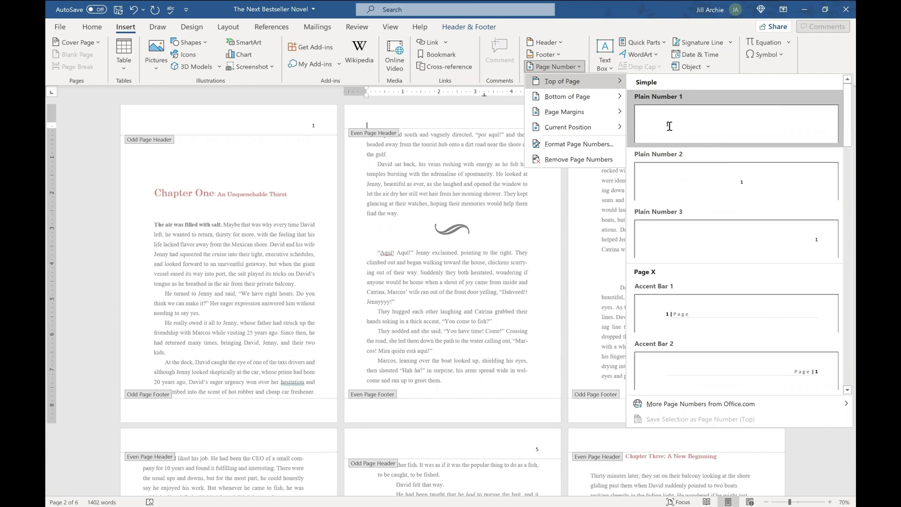
{"action": "left_click", "coordinate": [670, 130]}
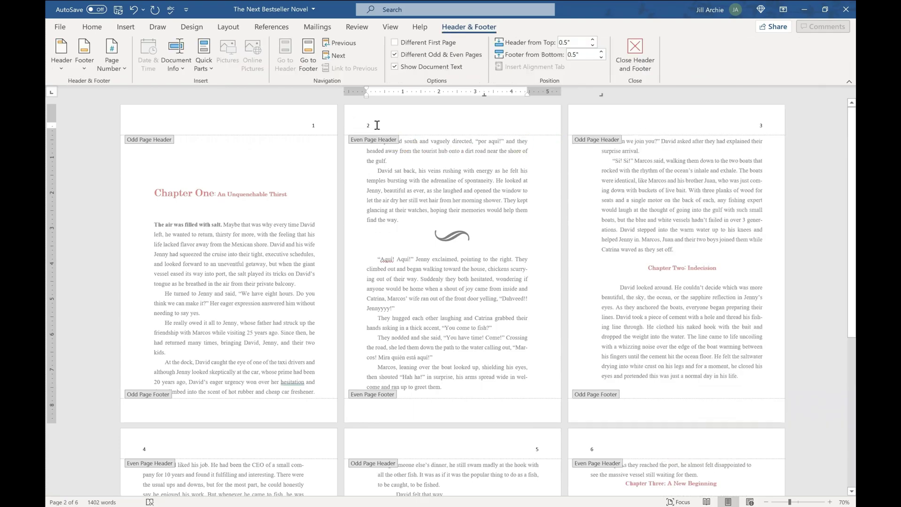
{"action": "left_click", "coordinate": [638, 61]}
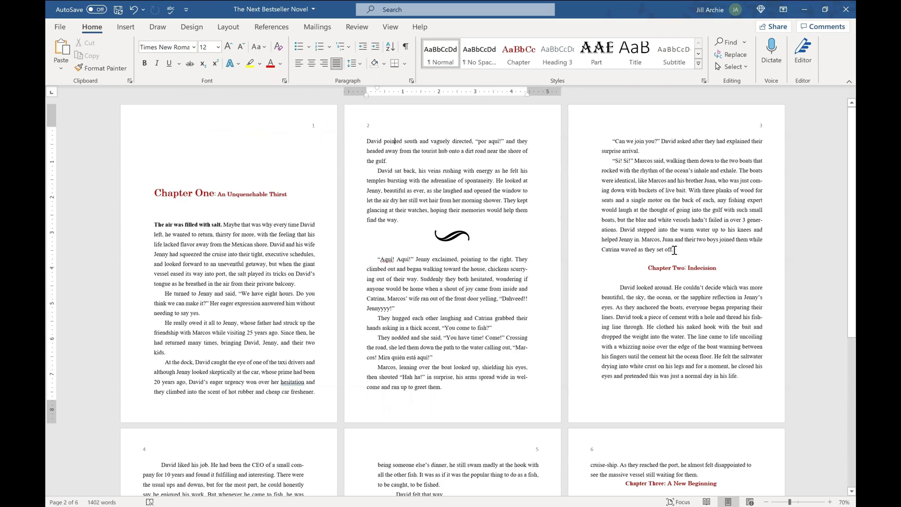
Place the cursor after 'set off.' at the end of the text before Chapter Two
{"action": "left_click", "coordinate": [674, 250]}
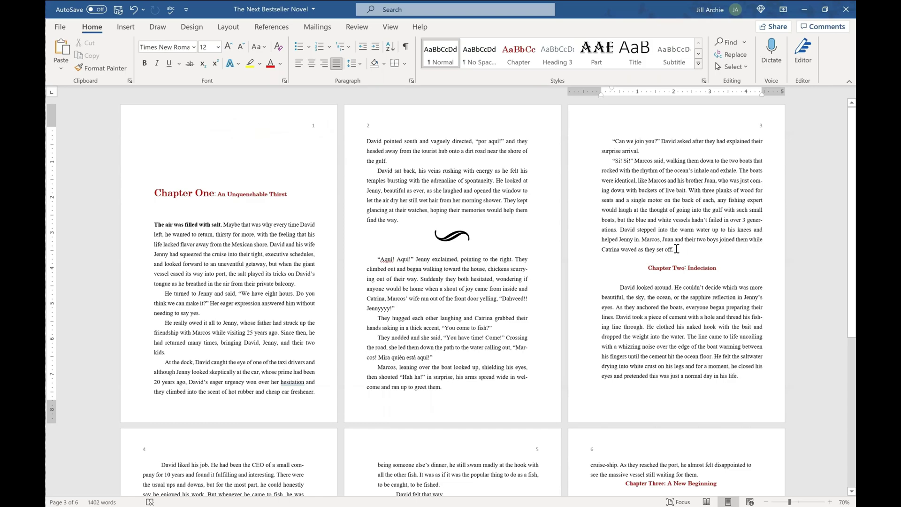
Insert Next Page section breaks before Chapter Two, moving it to page 5 with page 4 blank
{"action": "left_click", "coordinate": [234, 29]}
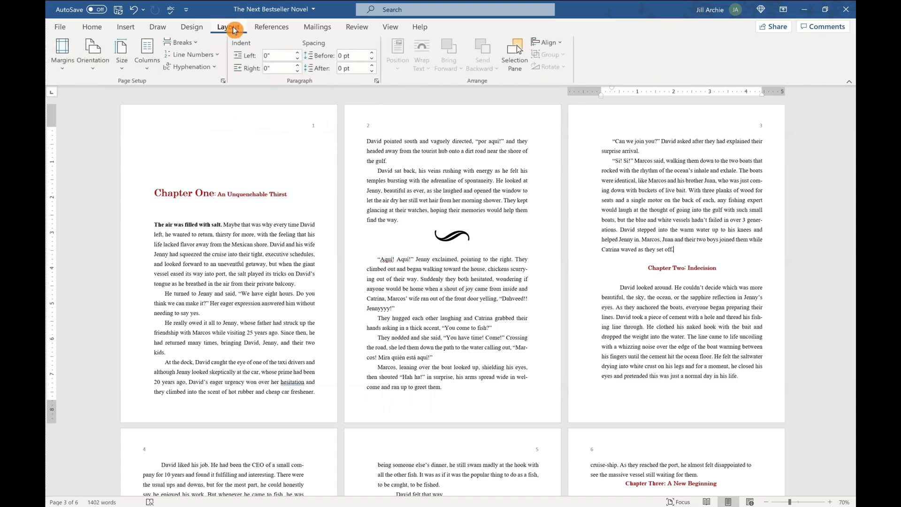
{"action": "left_click", "coordinate": [190, 43]}
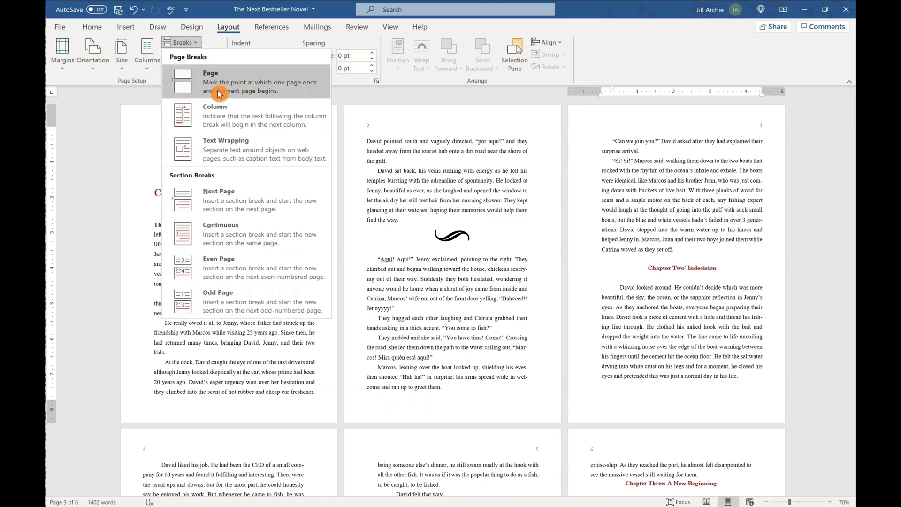
{"action": "left_click", "coordinate": [240, 196]}
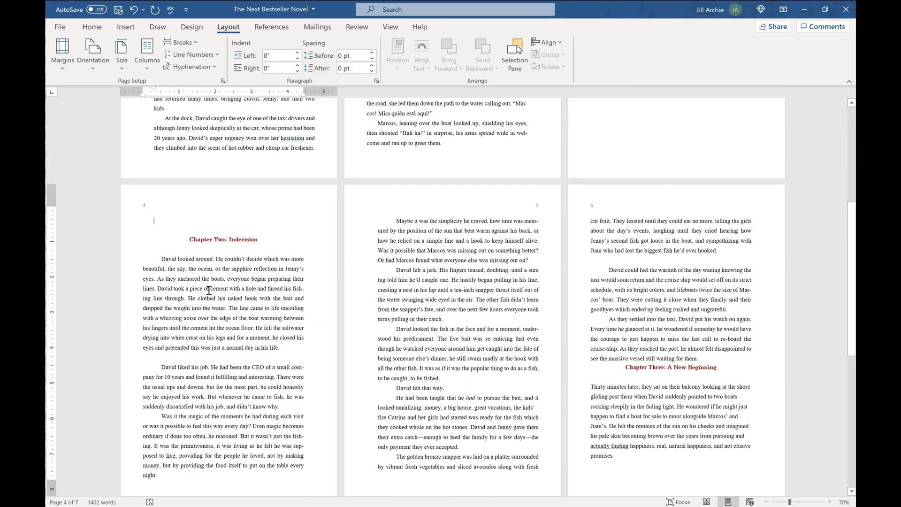
{"action": "left_click", "coordinate": [208, 215]}
{"action": "left_click", "coordinate": [189, 45]}
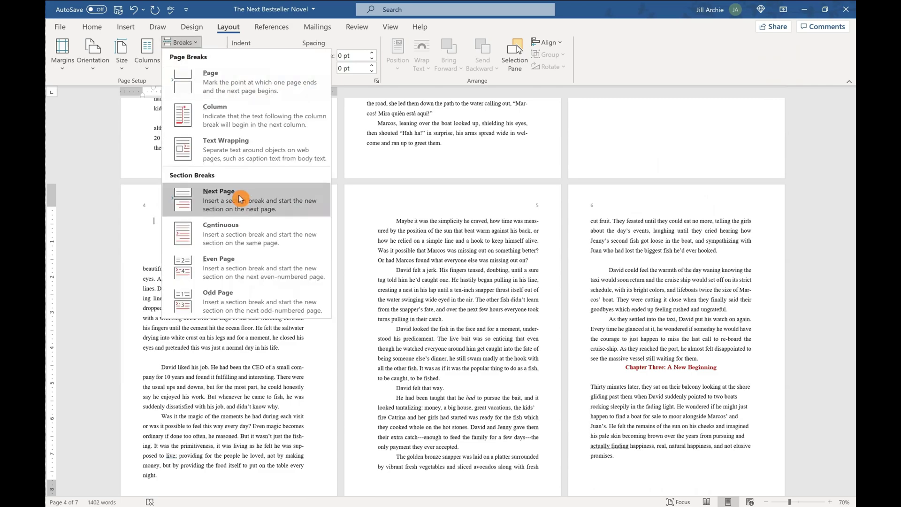
{"action": "left_click", "coordinate": [240, 199]}
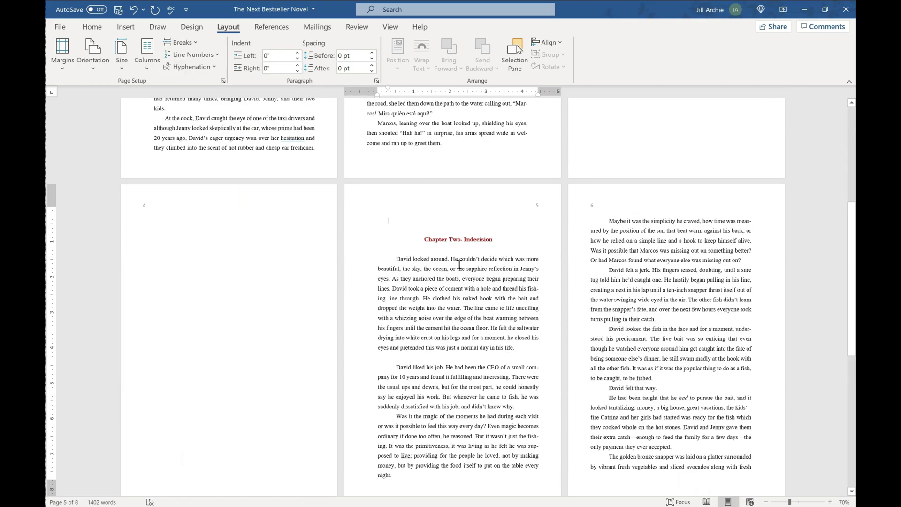
{"action": "scroll", "coordinate": [459, 265], "scroll_direction": "up", "scroll_amount": 5}
{"action": "left_click", "coordinate": [292, 132]}
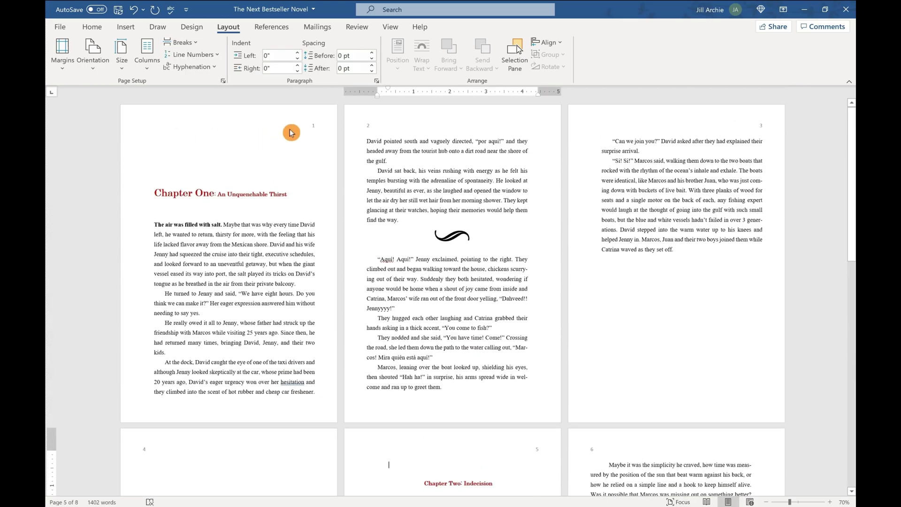
{"action": "scroll", "coordinate": [418, 264], "scroll_direction": "down", "scroll_amount": 5}
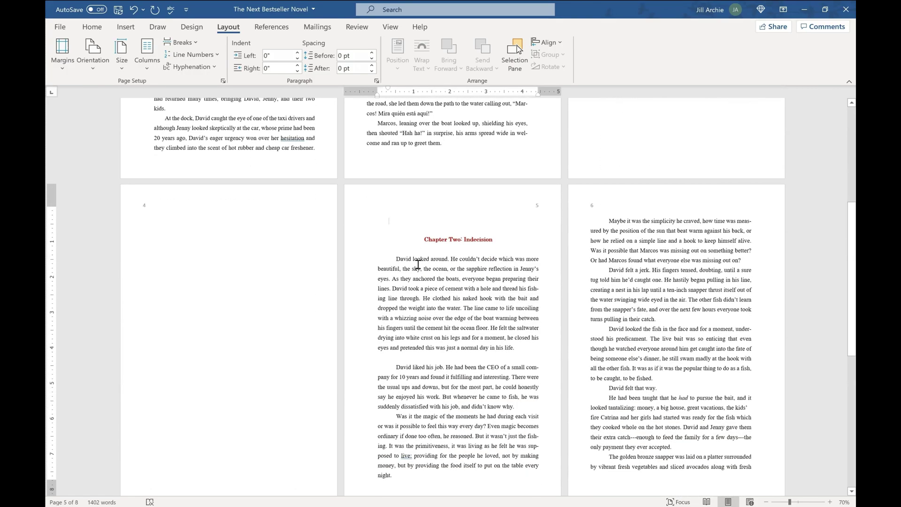
{"action": "scroll", "coordinate": [417, 264], "scroll_direction": "down", "scroll_amount": 1}
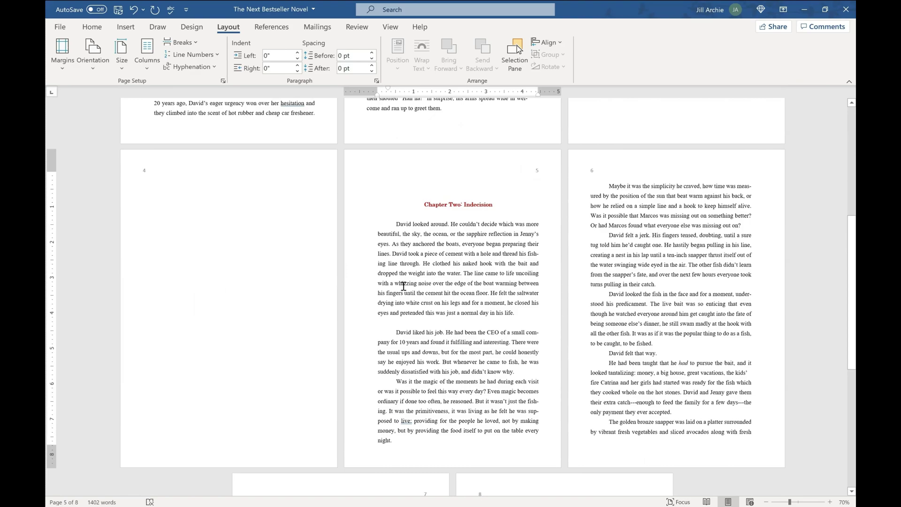
{"action": "left_click", "coordinate": [157, 182]}
{"action": "scroll", "coordinate": [421, 262], "scroll_direction": "up", "scroll_amount": 3}
{"action": "left_click", "coordinate": [421, 265]}
{"action": "scroll", "coordinate": [421, 265], "scroll_direction": "up", "scroll_amount": 2}
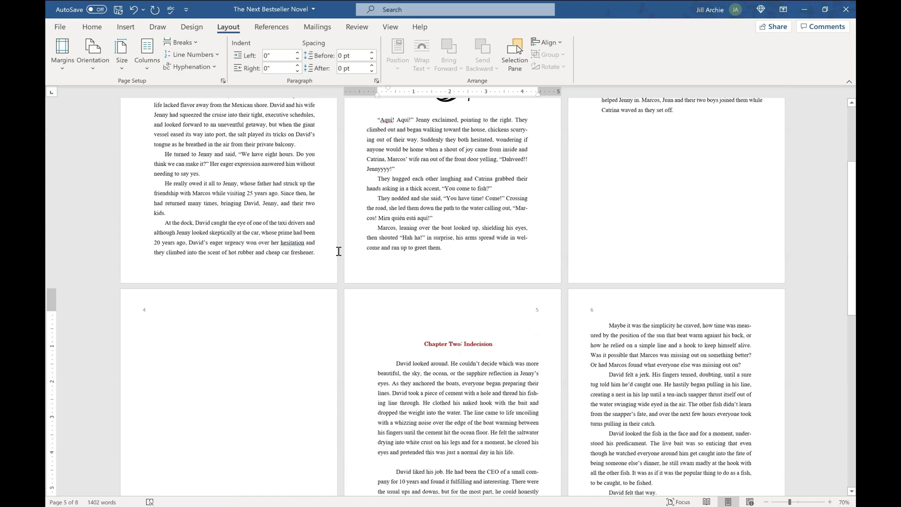
{"action": "scroll", "coordinate": [338, 251], "scroll_direction": "up", "scroll_amount": 5}
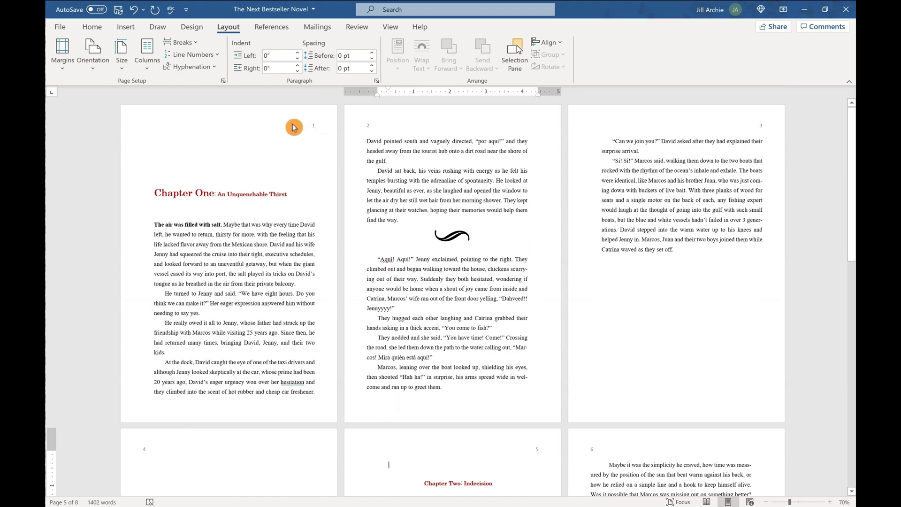
Turn on Different First Page in the page 1 header so Chapter One's opening is unnumbered
{"action": "double_click", "coordinate": [294, 127]}
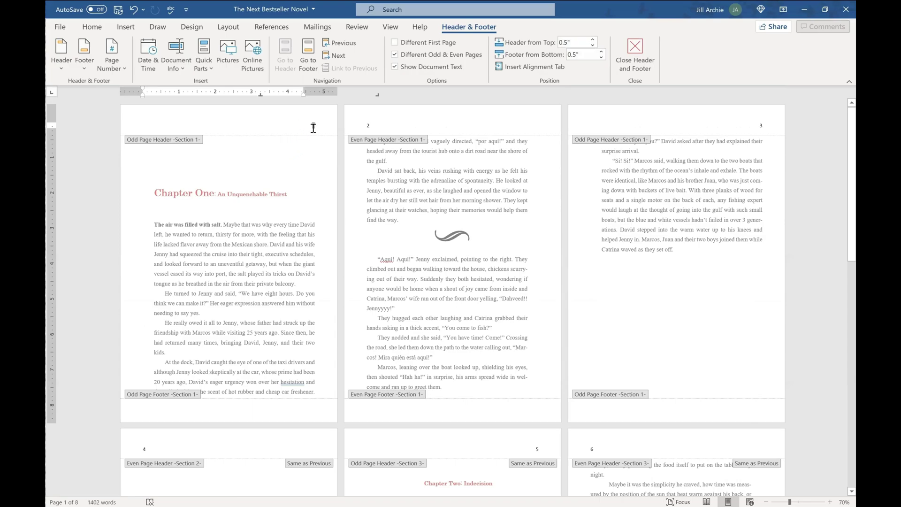
{"action": "left_click", "coordinate": [394, 43]}
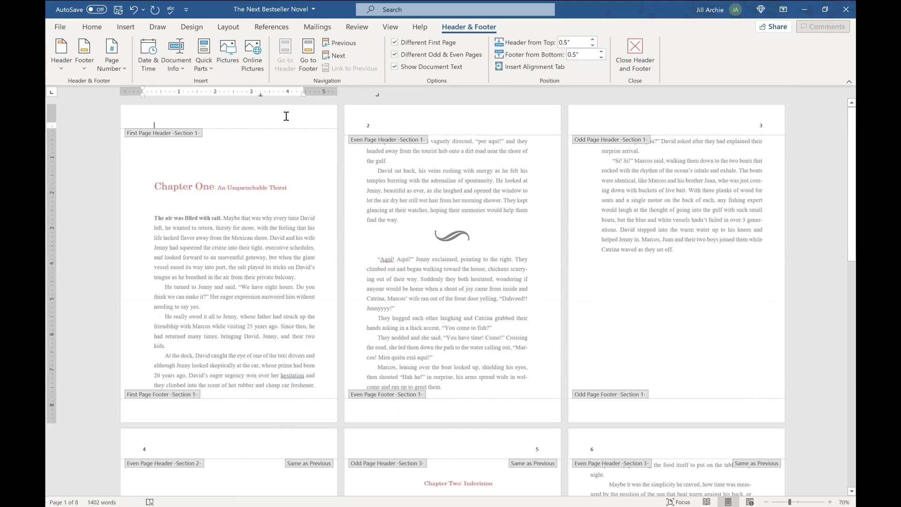
{"action": "left_click", "coordinate": [636, 56]}
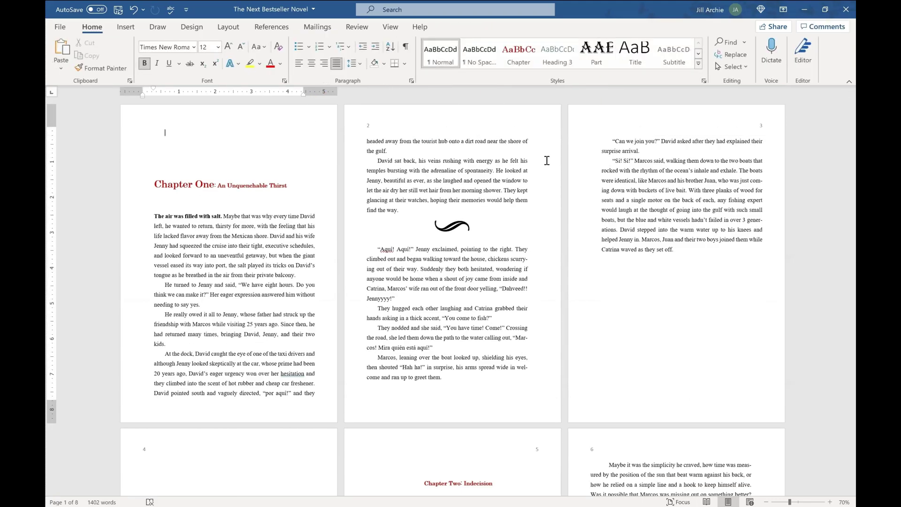
{"action": "scroll", "coordinate": [511, 235], "scroll_direction": "down", "scroll_amount": 10}
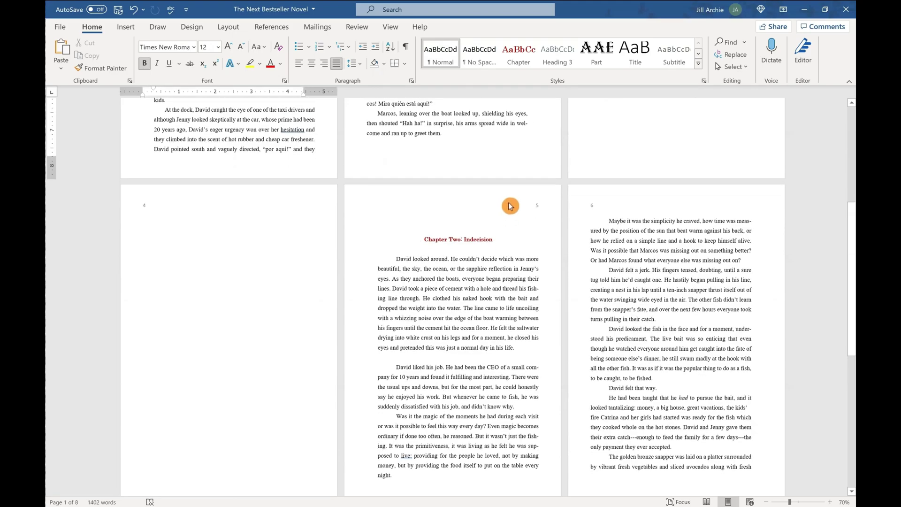
Unlink page 5's header from the previous section and delete its page number
{"action": "double_click", "coordinate": [508, 207]}
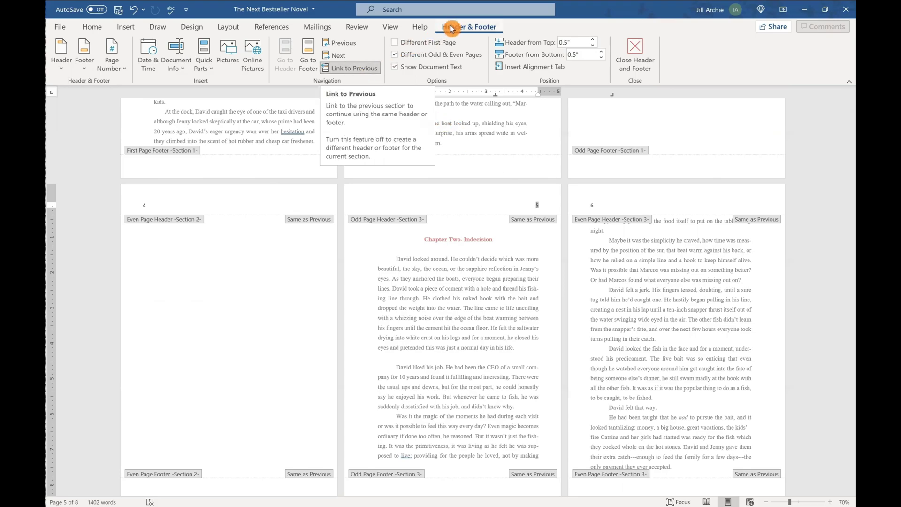
{"action": "left_click", "coordinate": [362, 70]}
{"action": "scroll", "coordinate": [537, 127], "scroll_direction": "down", "scroll_amount": 3}
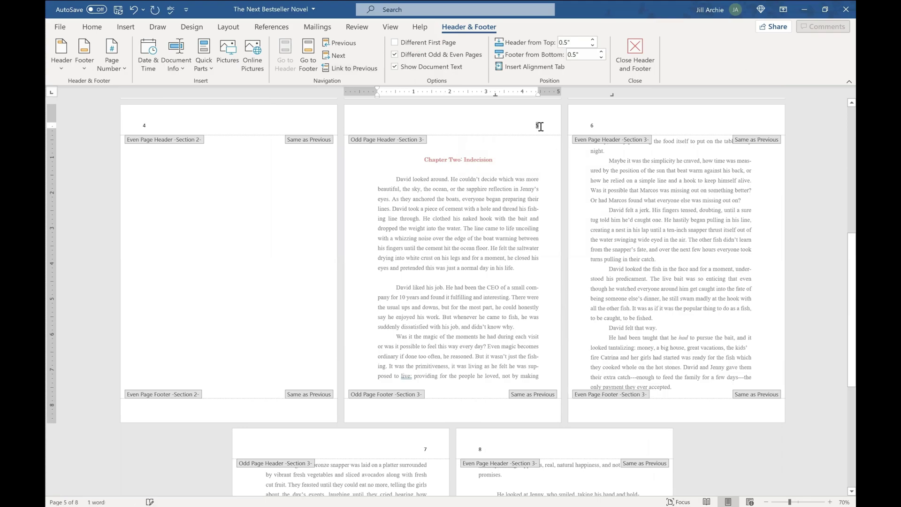
{"action": "key", "text": "Delete"}
{"action": "left_click", "coordinate": [632, 61]}
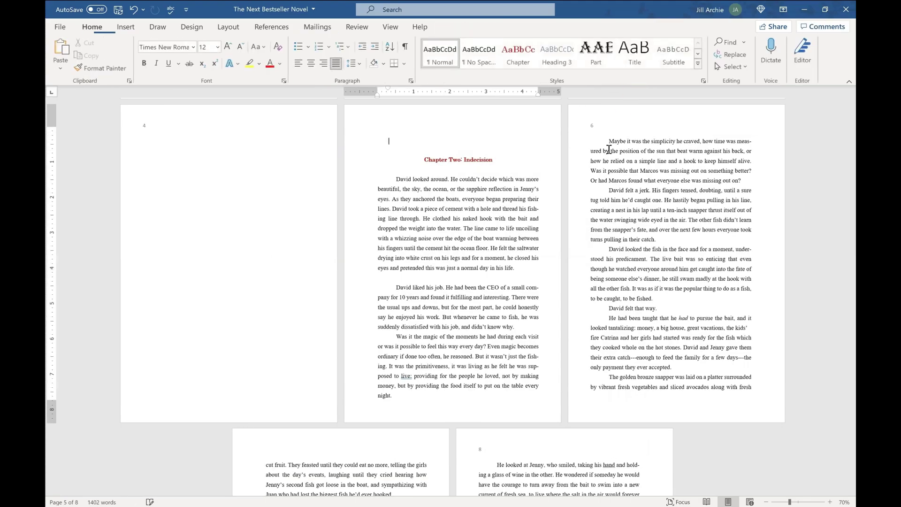
{"action": "scroll", "coordinate": [542, 209], "scroll_direction": "up", "scroll_amount": 3}
{"action": "left_click", "coordinate": [542, 213]}
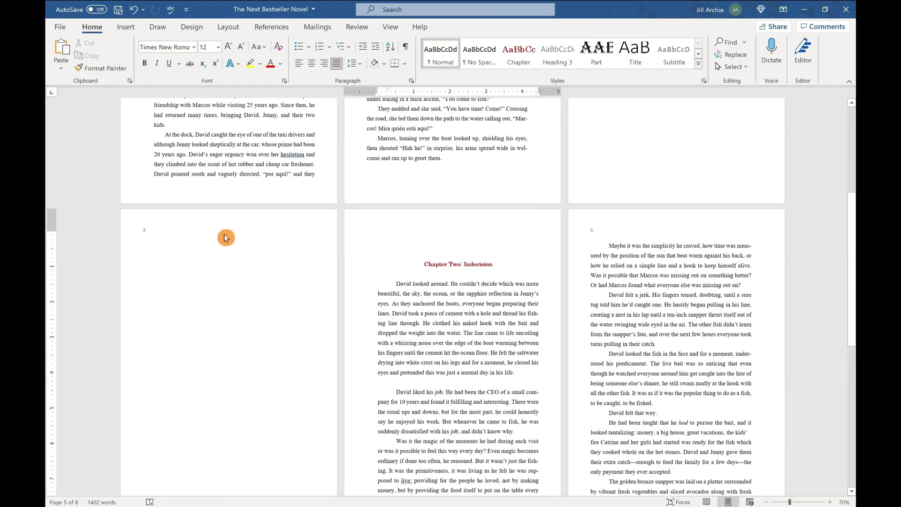
Turn off Link to Previous in page 4's header, leaving pages 4 and 6 without numbers
{"action": "double_click", "coordinate": [155, 232]}
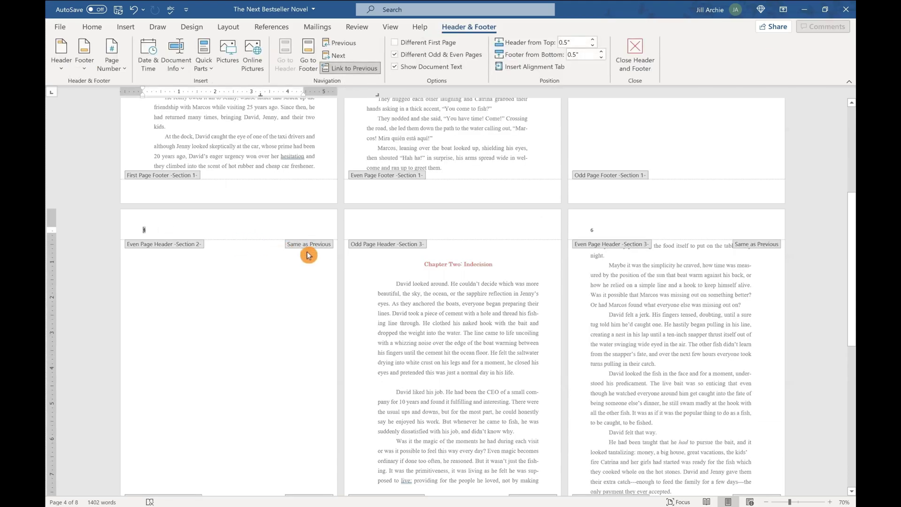
{"action": "left_click", "coordinate": [351, 69]}
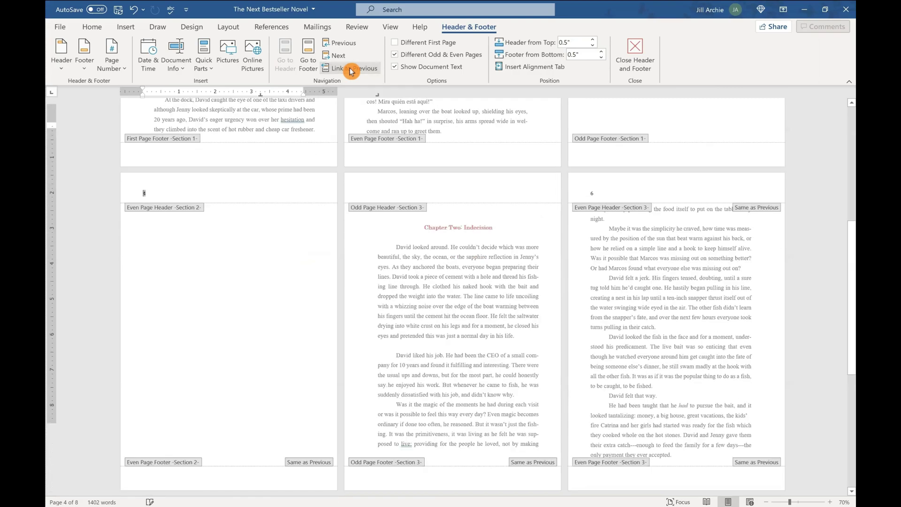
{"action": "scroll", "coordinate": [175, 191], "scroll_direction": "up", "scroll_amount": 5}
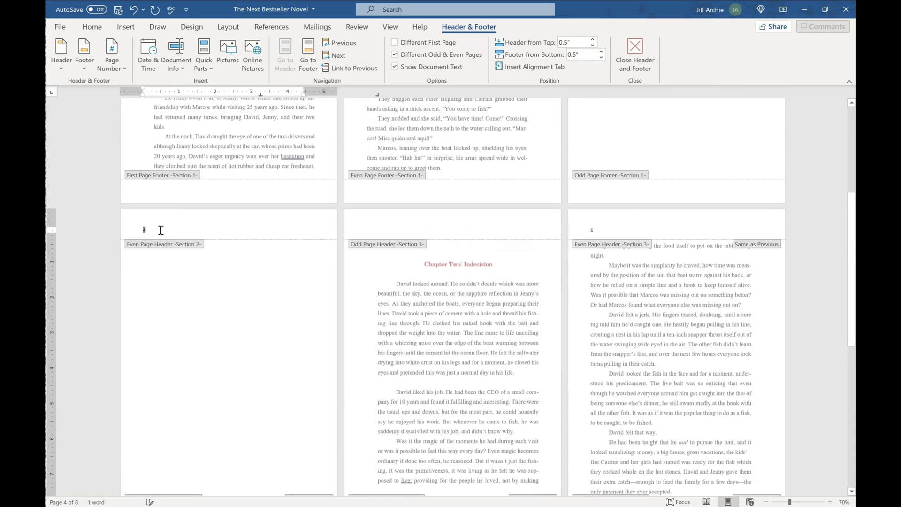
{"action": "left_click", "coordinate": [628, 54]}
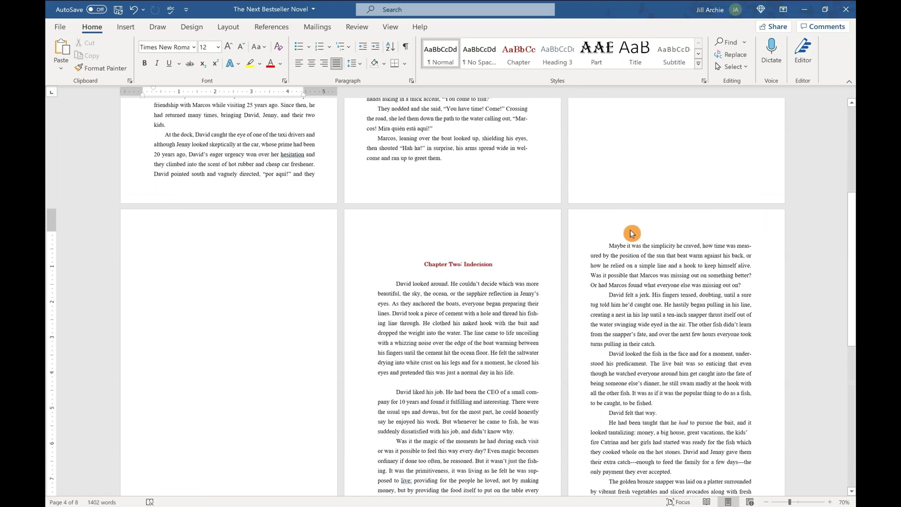
Undo to restore the page numbers on pages 4 and 6, and reopen page 6's header
{"action": "left_click", "coordinate": [135, 10]}
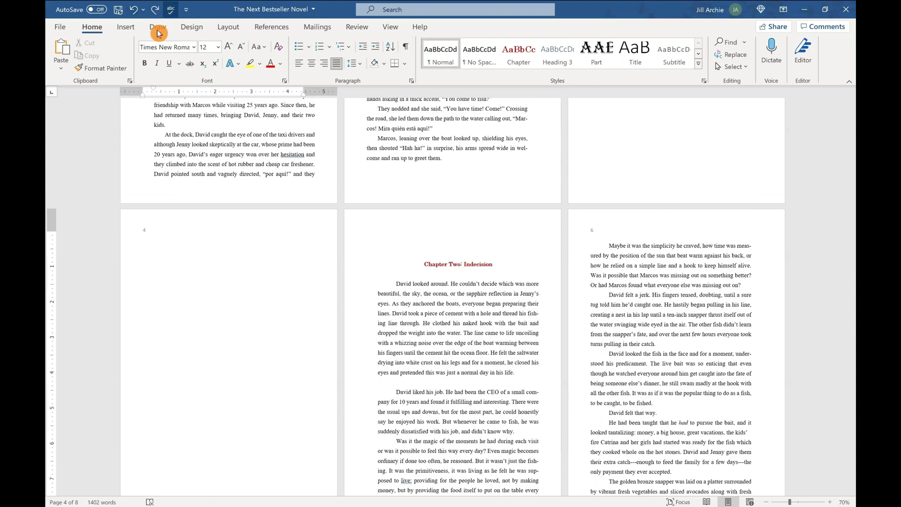
{"action": "double_click", "coordinate": [608, 230]}
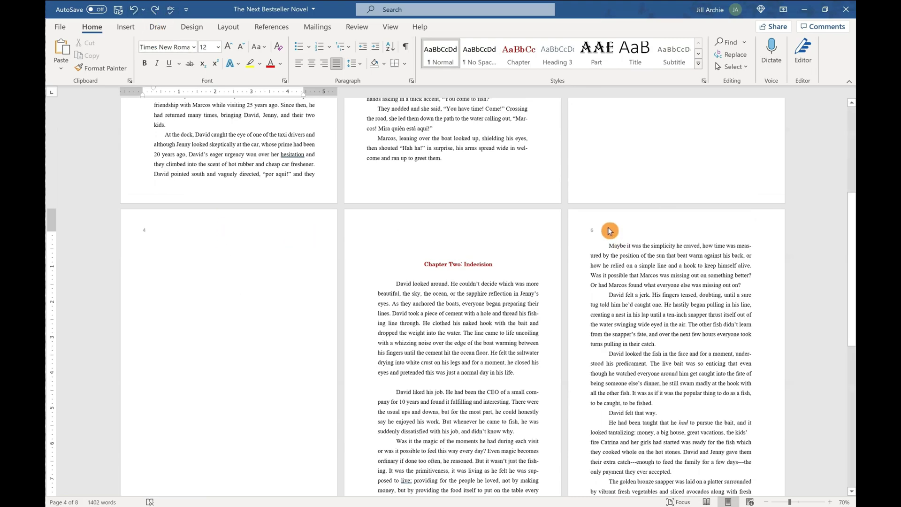
{"action": "left_click", "coordinate": [756, 253]}
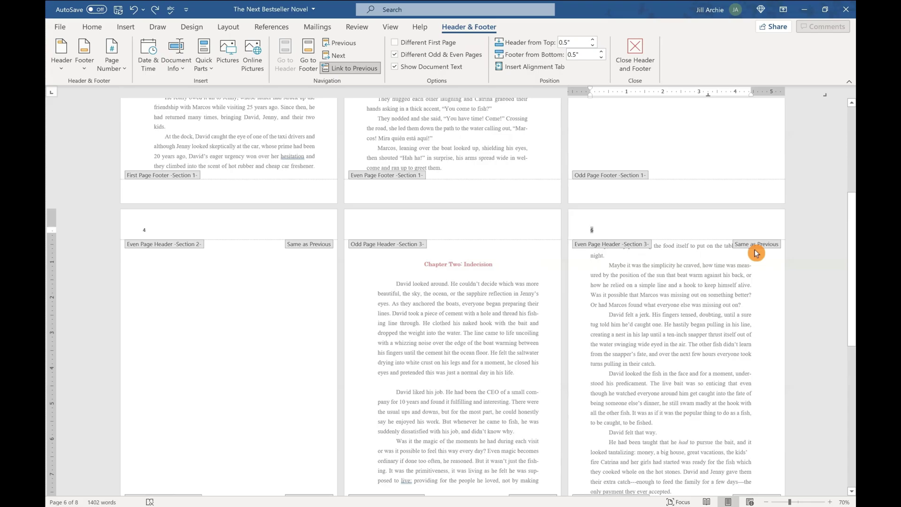
Unlink the page 4 and page 6 headers from the previous section and delete page 4's number
{"action": "left_click", "coordinate": [258, 221]}
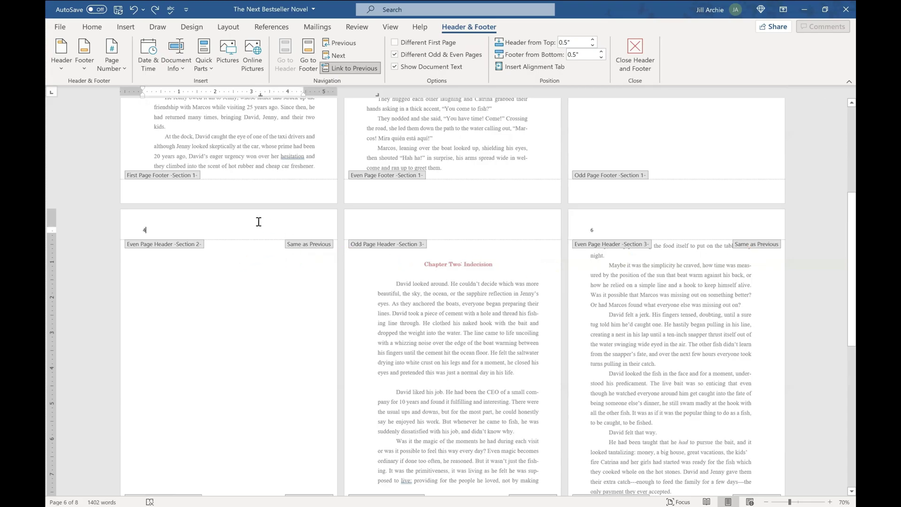
{"action": "left_click", "coordinate": [357, 69]}
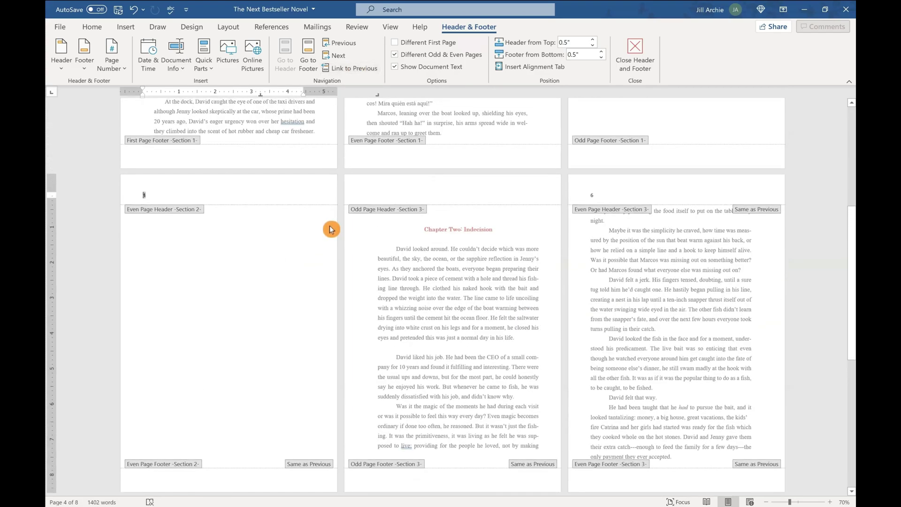
{"action": "left_click", "coordinate": [658, 199]}
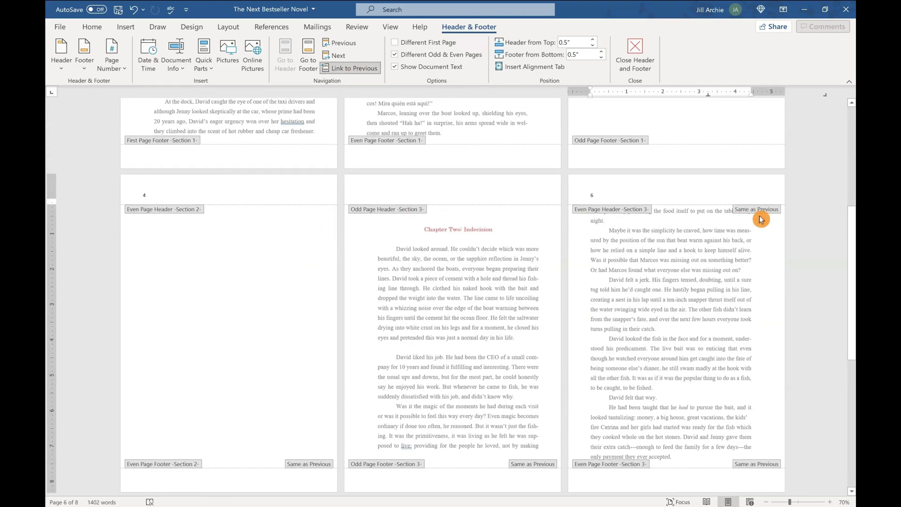
{"action": "left_click", "coordinate": [342, 68]}
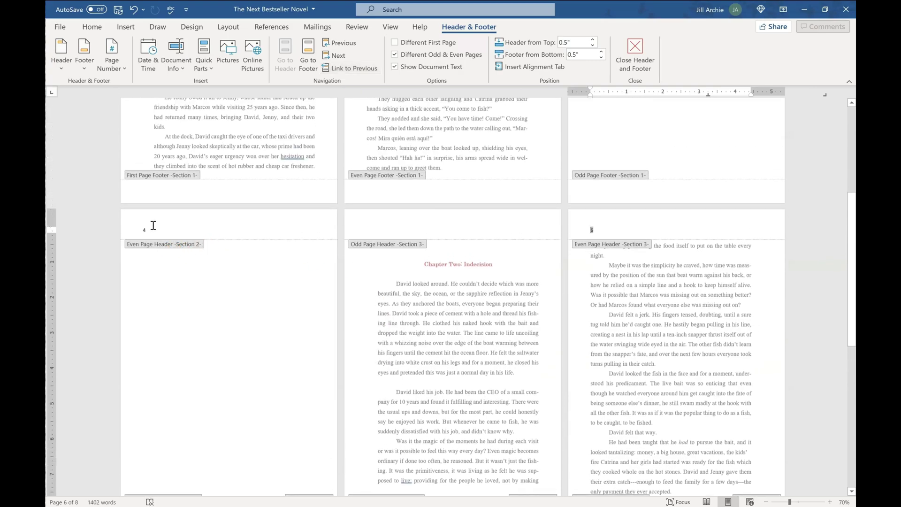
{"action": "left_click", "coordinate": [151, 229]}
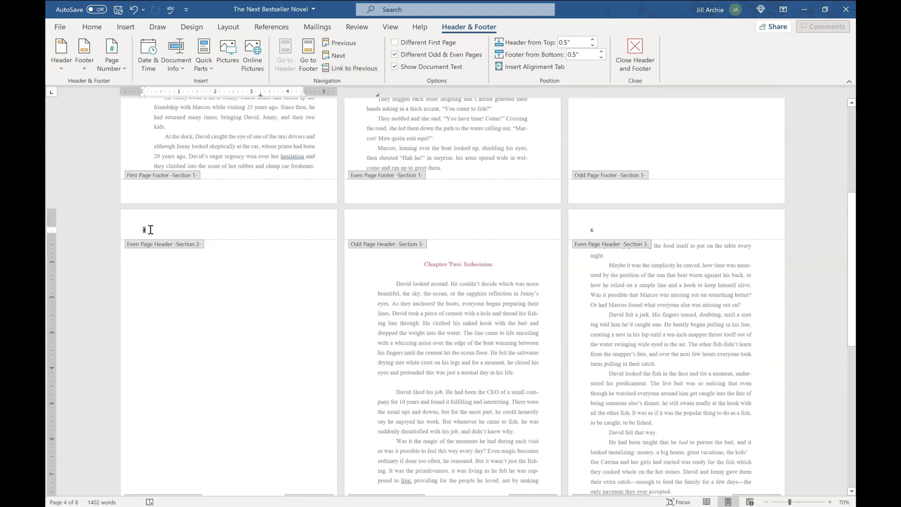
{"action": "key", "text": "BackSpace"}
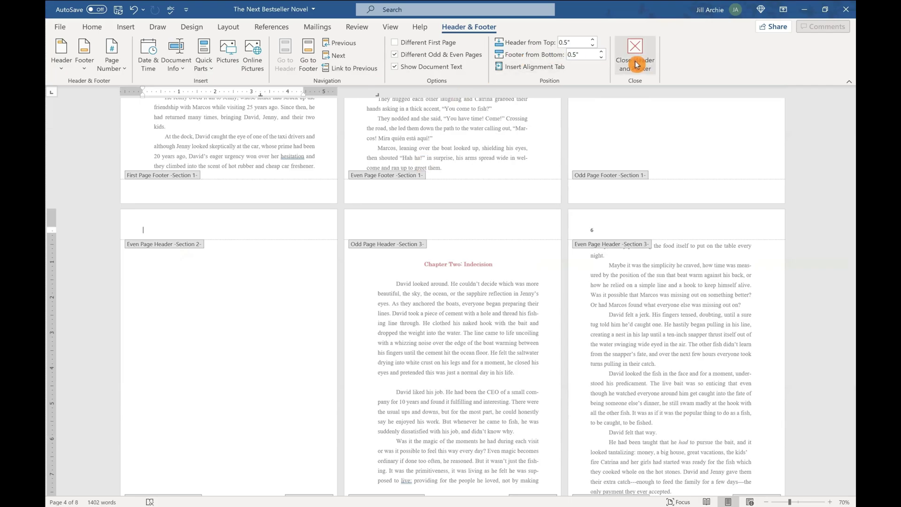
{"action": "left_click", "coordinate": [637, 64]}
{"action": "scroll", "coordinate": [639, 200], "scroll_direction": "up", "scroll_amount": 5}
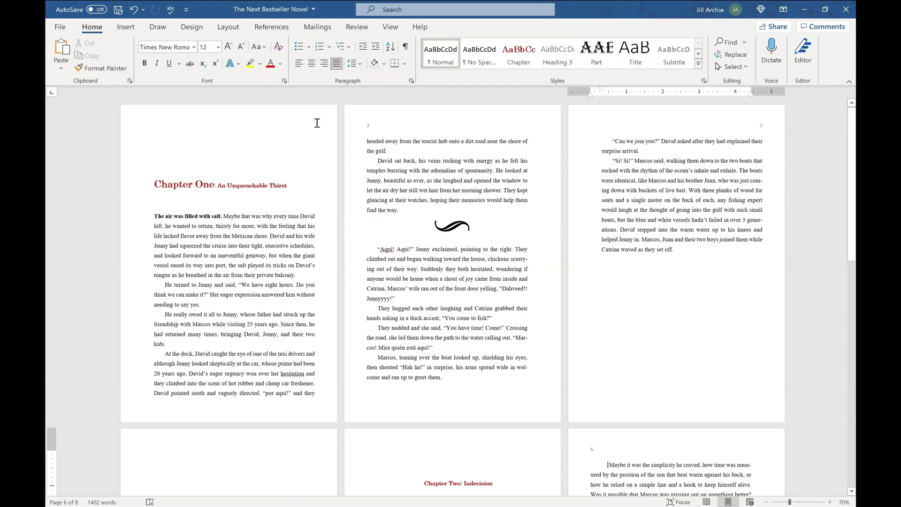
{"action": "left_click", "coordinate": [391, 125]}
{"action": "left_click", "coordinate": [753, 129]}
{"action": "scroll", "coordinate": [268, 271], "scroll_direction": "down", "scroll_amount": 5}
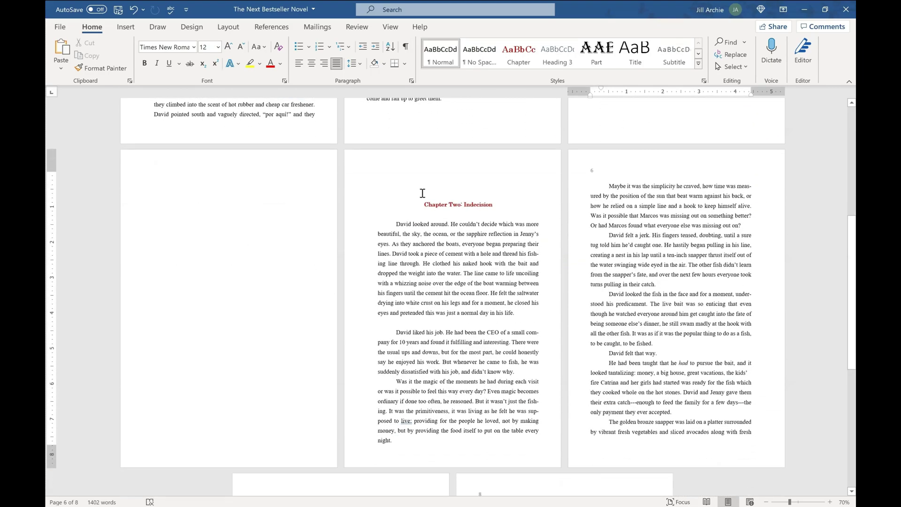
{"action": "left_click", "coordinate": [580, 159]}
{"action": "scroll", "coordinate": [635, 255], "scroll_direction": "up", "scroll_amount": 5}
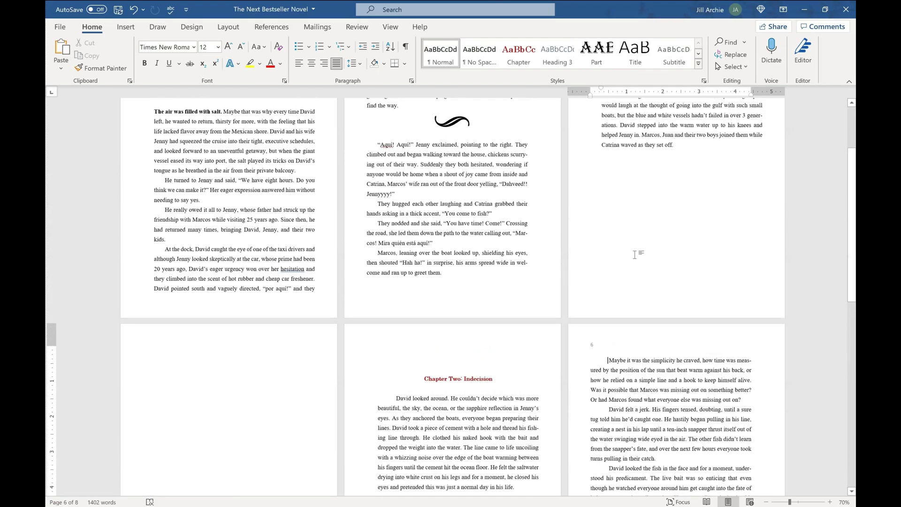
Add 'Author Name' after the page number in page 2's header, centred with a tab stop
{"action": "double_click", "coordinate": [369, 125]}
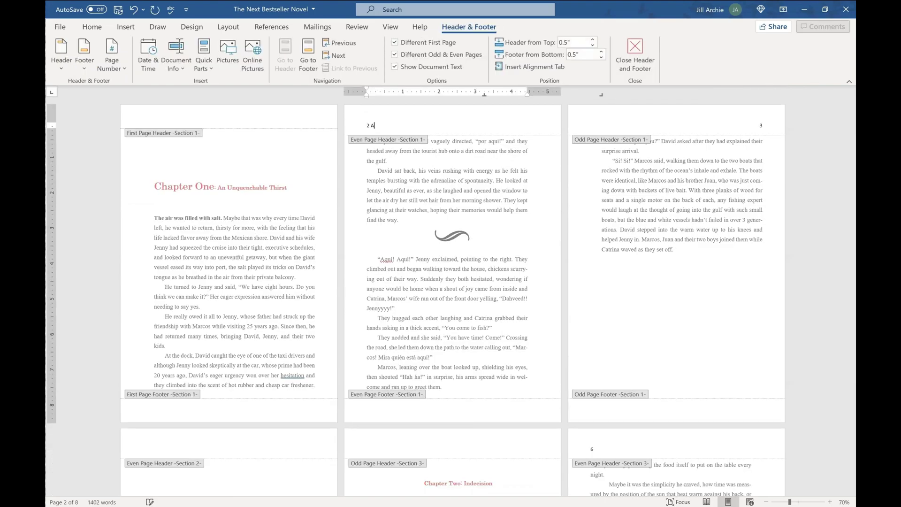
{"action": "type", "text": "Author Name"}
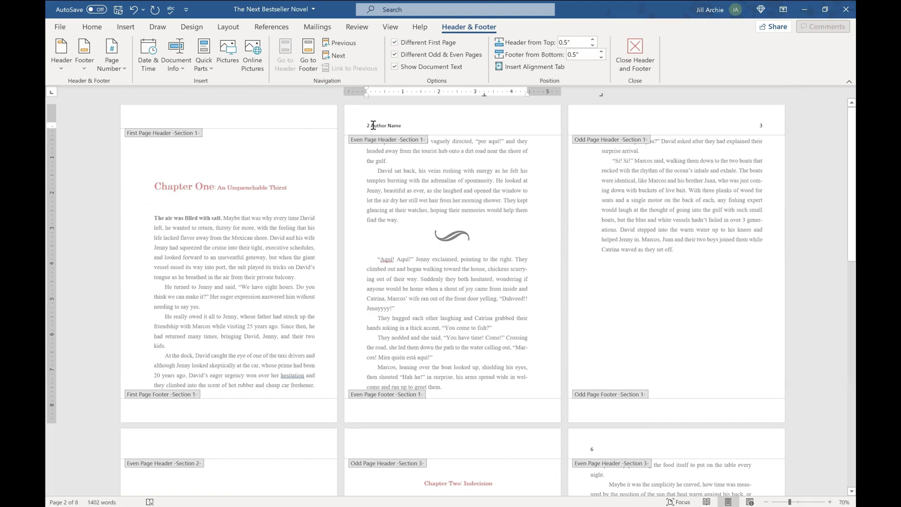
{"action": "key", "text": "Tab"}
{"action": "mouse_move", "coordinate": [490, 97]}
{"action": "left_mouse_down"}
{"action": "mouse_move", "coordinate": [449, 97]}
{"action": "mouse_move", "coordinate": [658, 155]}
{"action": "left_mouse_up"}
Add 'Novel Name' before the number in page 3's header, centred with a tab stop, then close the header
{"action": "left_click", "coordinate": [757, 125]}
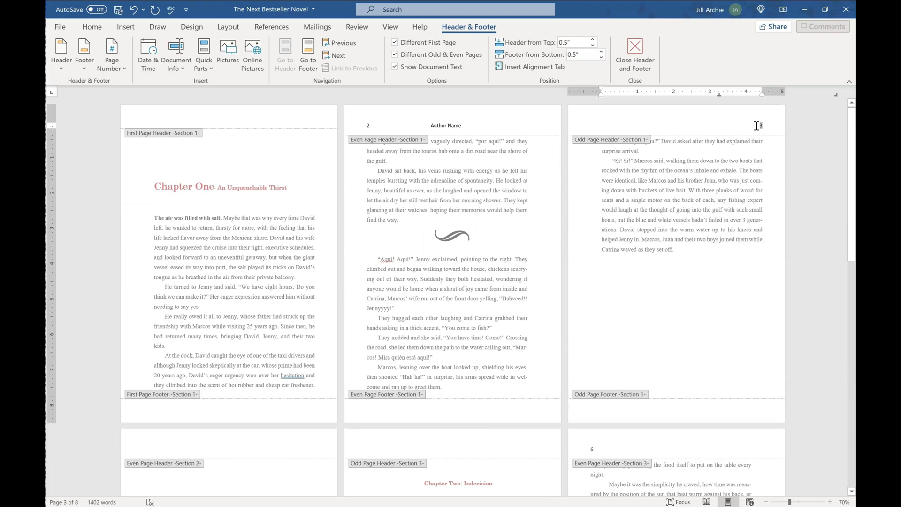
{"action": "type", "text": "Nov"}
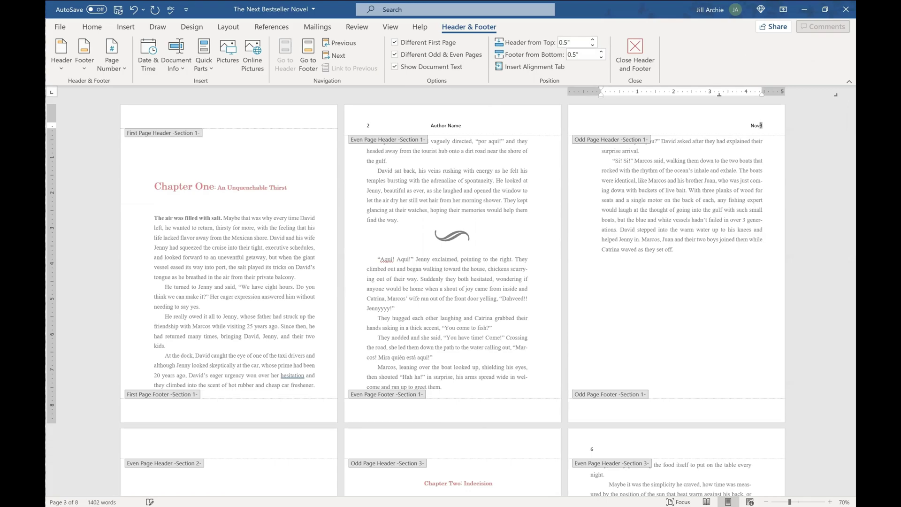
{"action": "type", "text": "el Name"}
{"action": "key", "text": "Tab"}
{"action": "left_click_drag", "start_coordinate": [717, 96], "coordinate": [715, 98]}
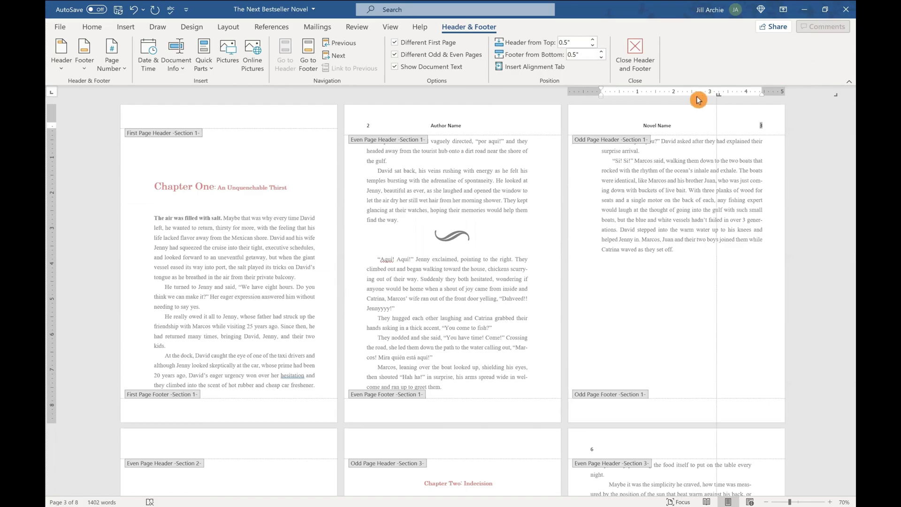
{"action": "left_click", "coordinate": [636, 52]}
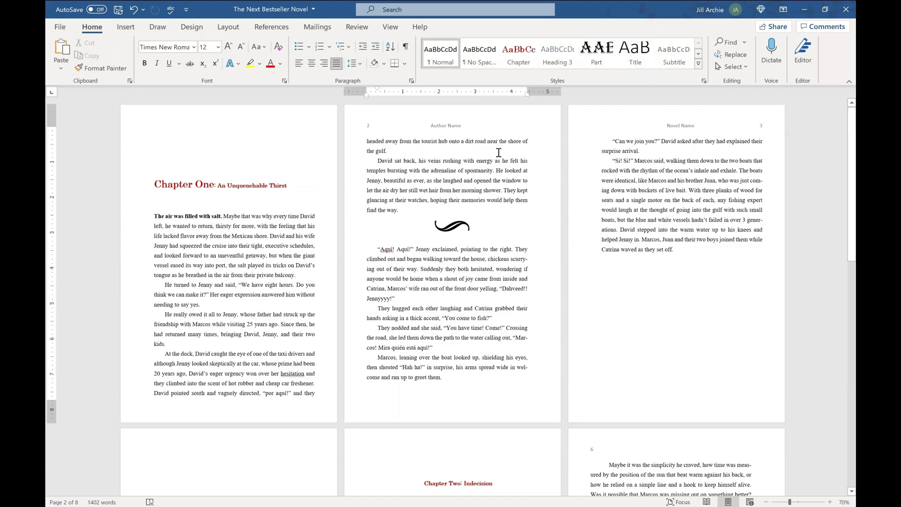
Centre 'Author Name' beside the 6 in page 6's header using a tab stop near 3 inches
{"action": "scroll", "coordinate": [696, 326], "scroll_direction": "down", "scroll_amount": 2}
{"action": "scroll", "coordinate": [695, 326], "scroll_direction": "down", "scroll_amount": 3}
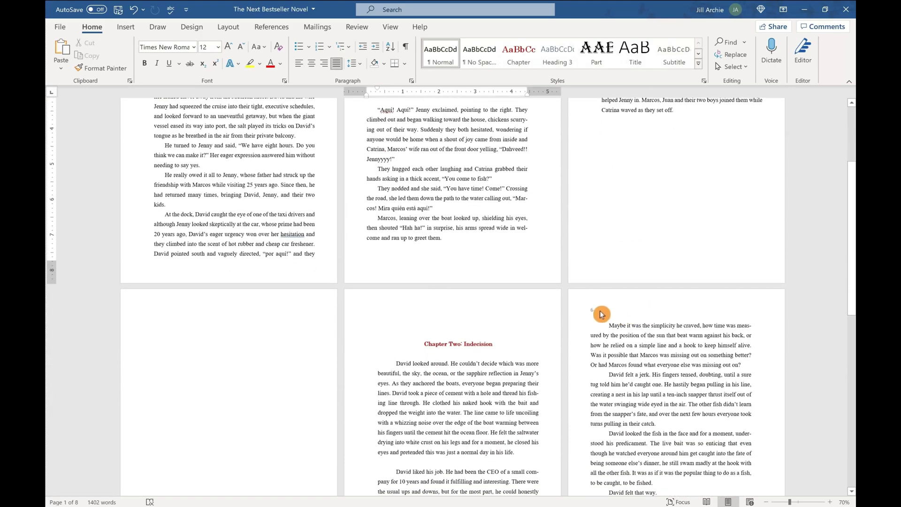
{"action": "double_click", "coordinate": [603, 310]}
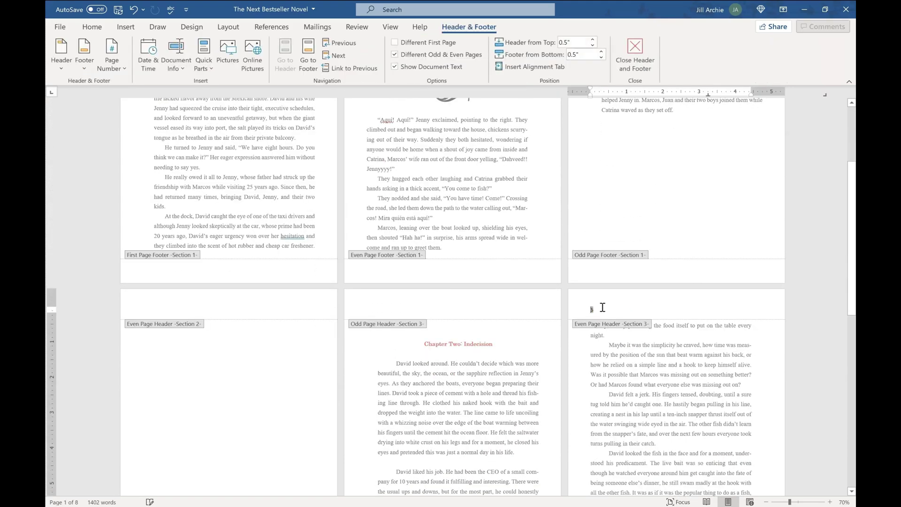
{"action": "key", "text": "ctrl+z"}
{"action": "key", "text": "Tab"}
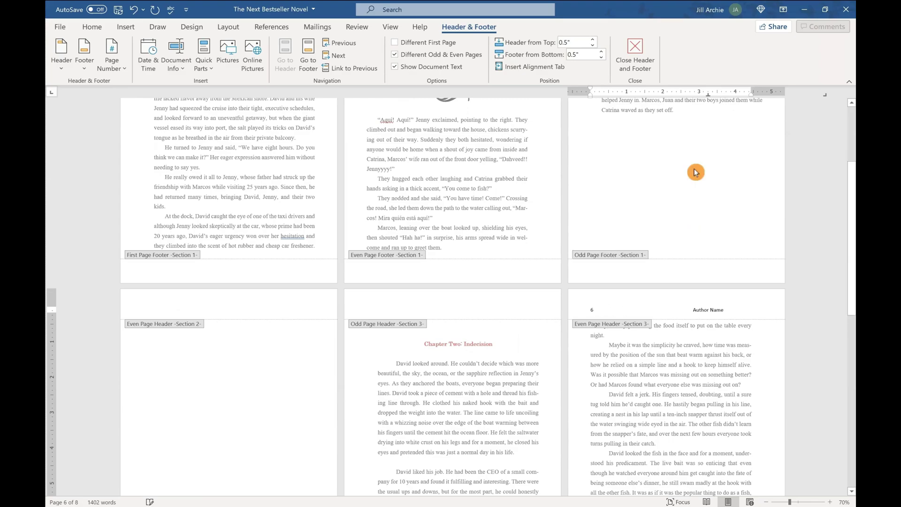
{"action": "left_click", "coordinate": [707, 94]}
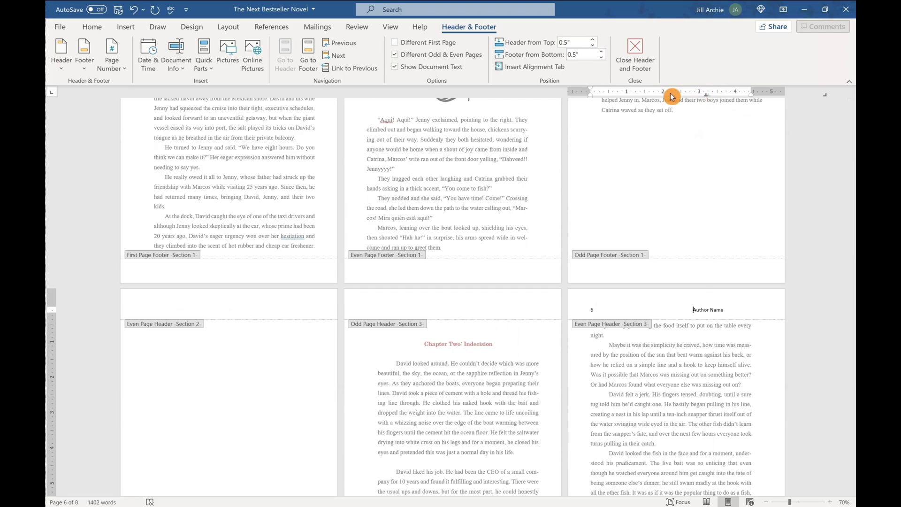
{"action": "left_click", "coordinate": [634, 55]}
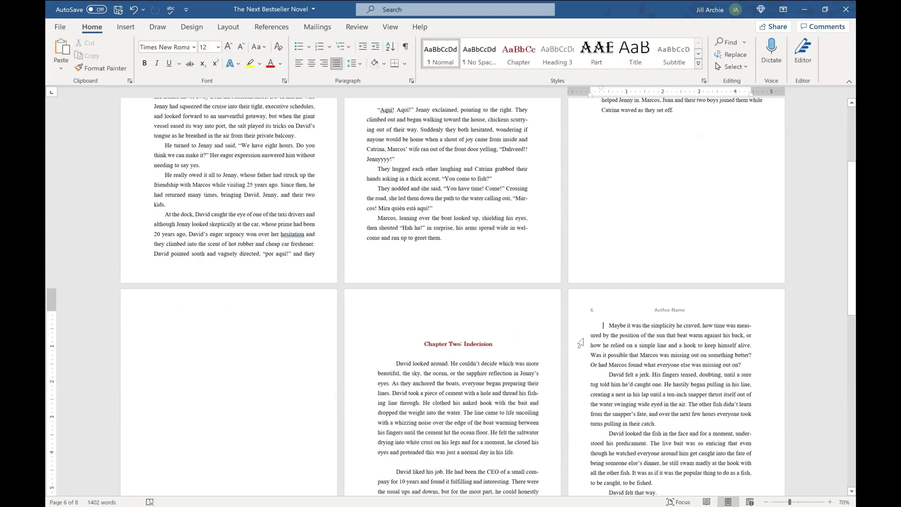
Turn on Show/Hide ¶ to display paragraph marks and Section Break (Next Page) markers
{"action": "scroll", "coordinate": [580, 343], "scroll_direction": "up", "scroll_amount": 3}
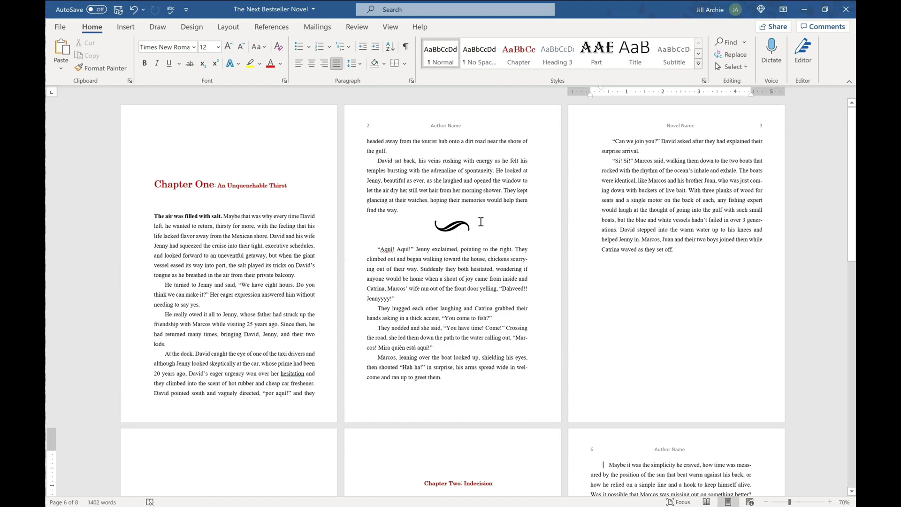
{"action": "left_click", "coordinate": [405, 49]}
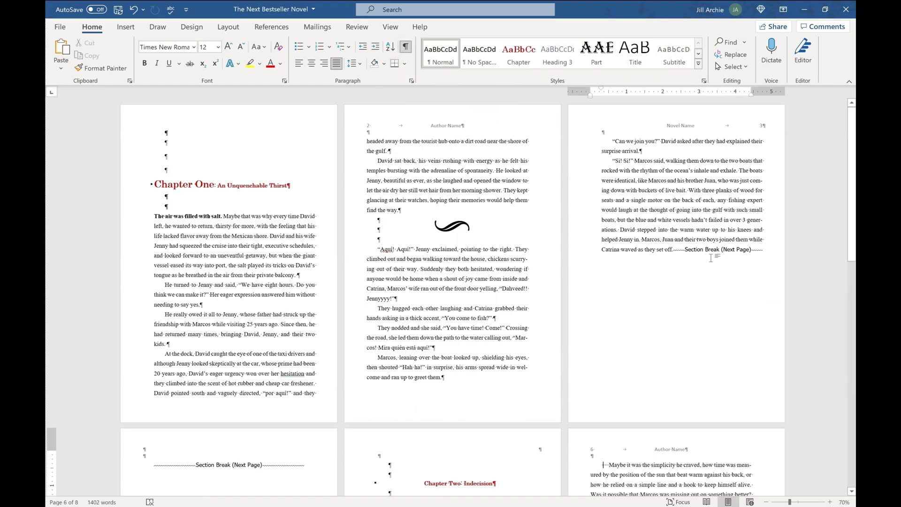